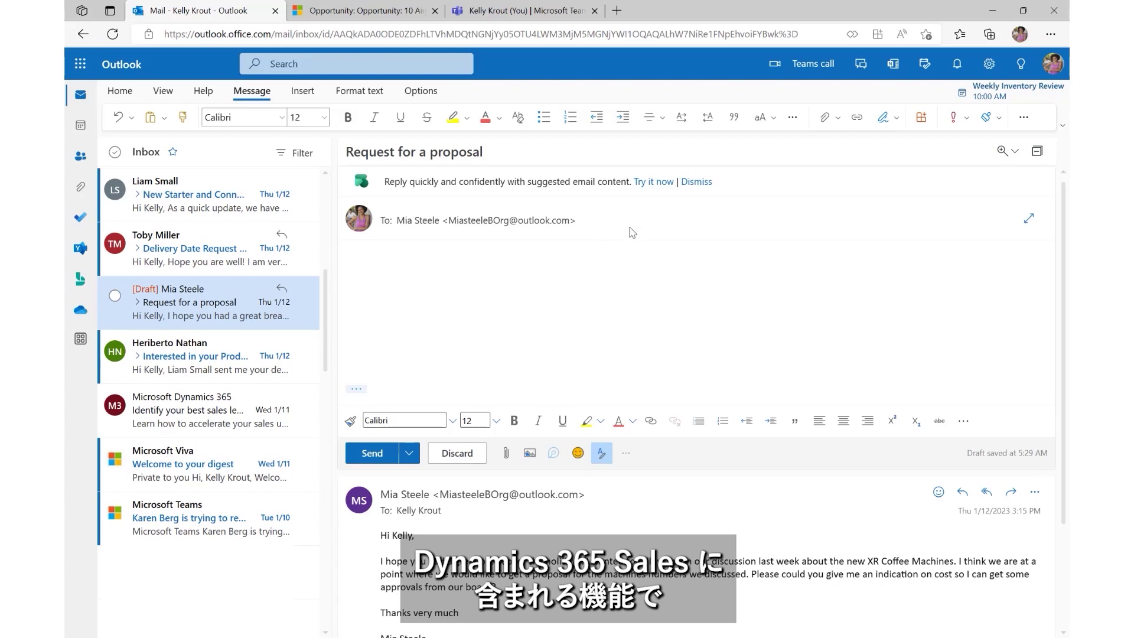
{"action": "left_click", "coordinate": [644, 183]}
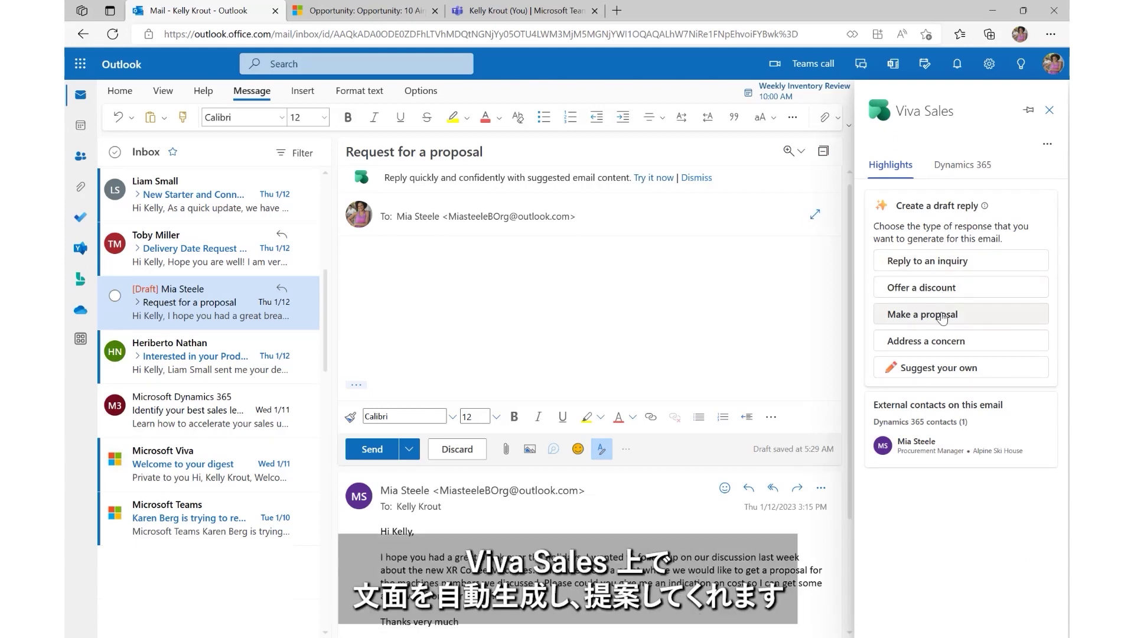
{"action": "left_click", "coordinate": [941, 315]}
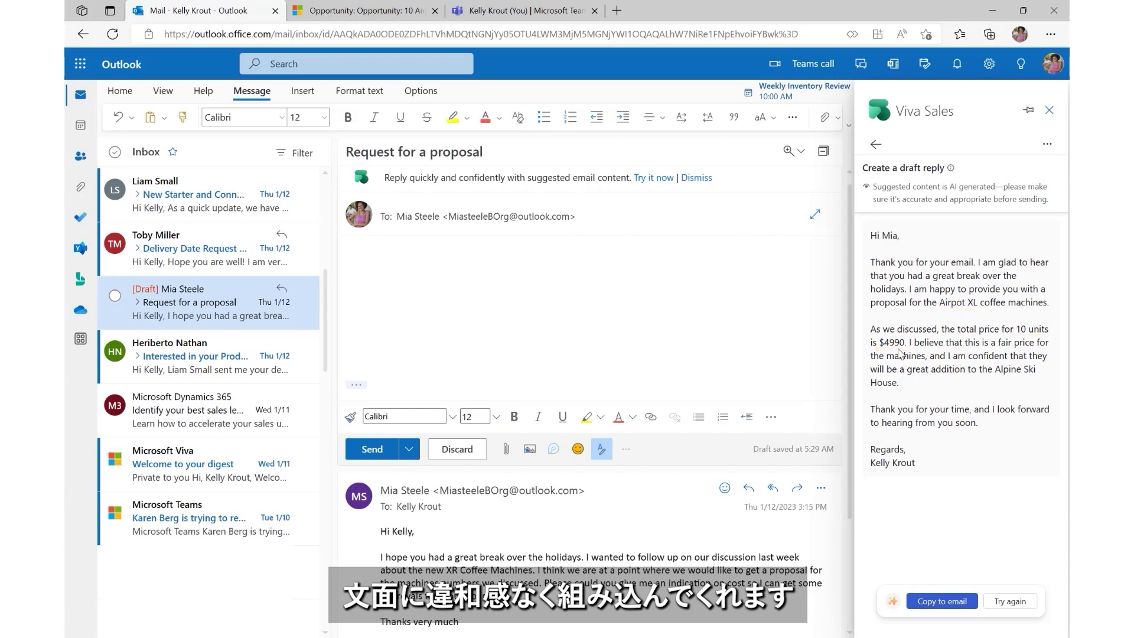
Insert the proposal draft, replace the holiday sentence with an Italy trip question, and send
{"action": "left_click", "coordinate": [932, 600]}
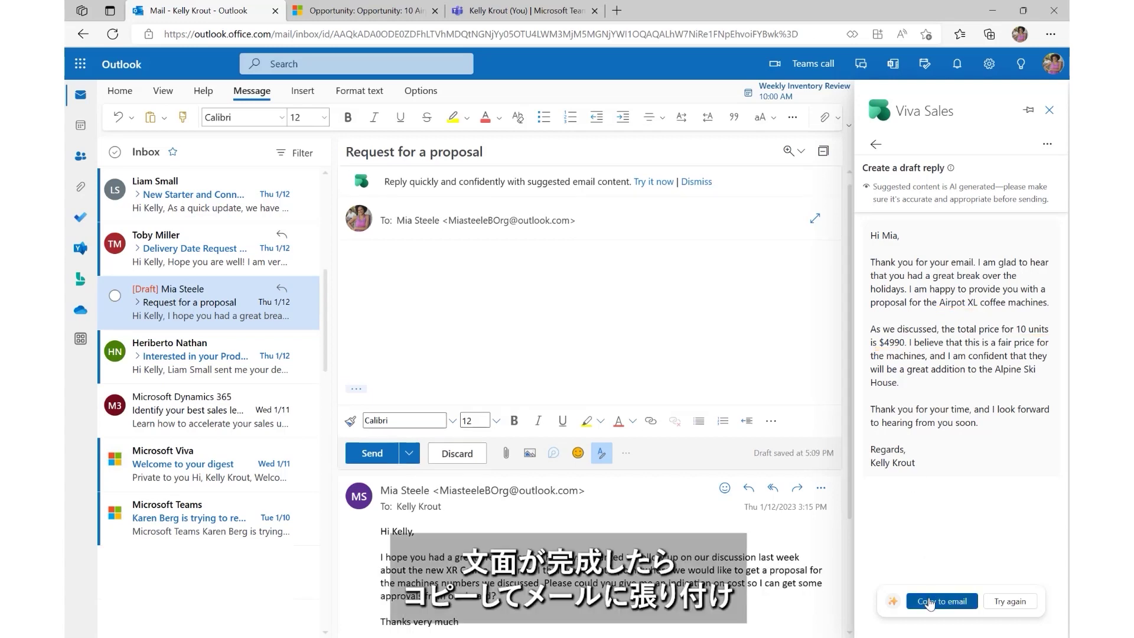
{"action": "left_click_drag", "start_coordinate": [729, 282], "coordinate": [458, 281]}
{"action": "type", "text": "How was your recent trip to Italy?"}
{"action": "key", "text": "Return"}
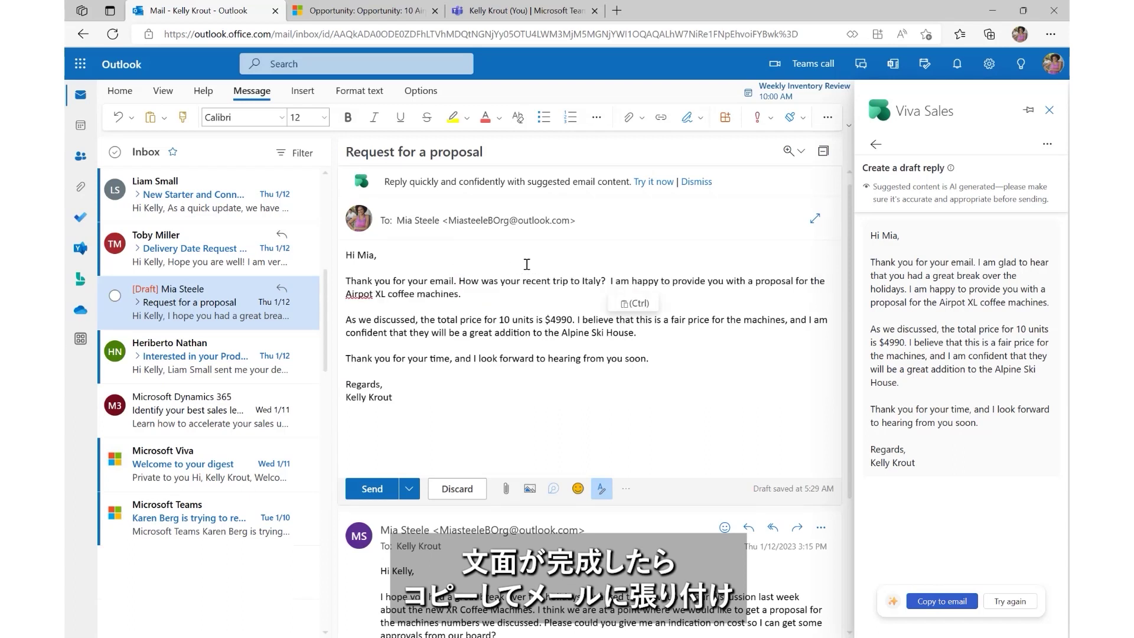
{"action": "key", "text": "Return"}
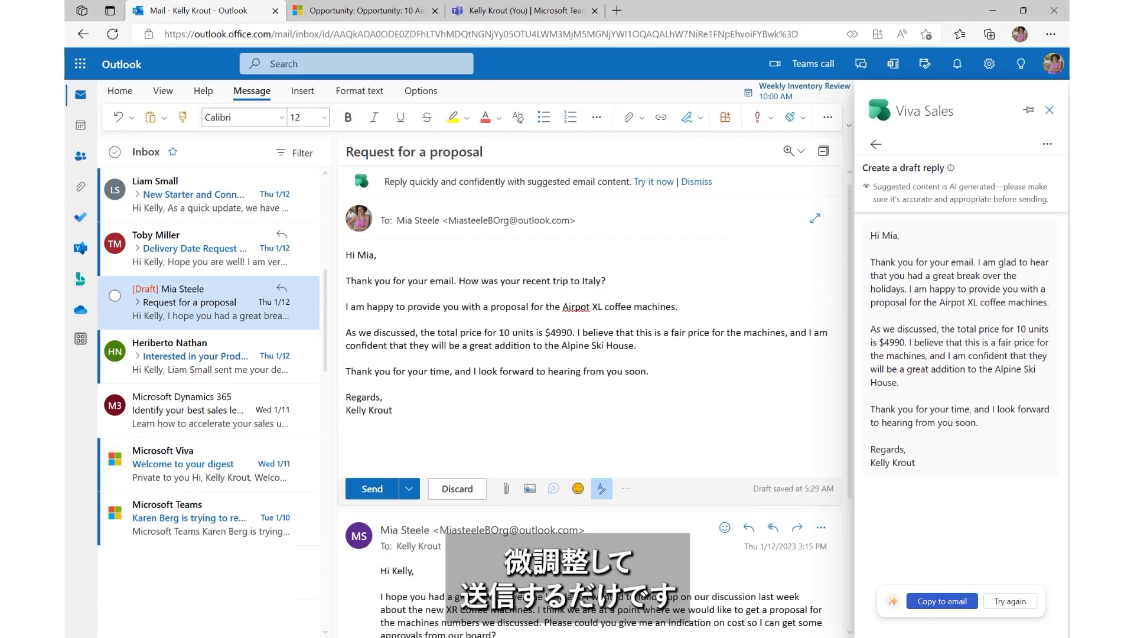
{"action": "left_click", "coordinate": [363, 488]}
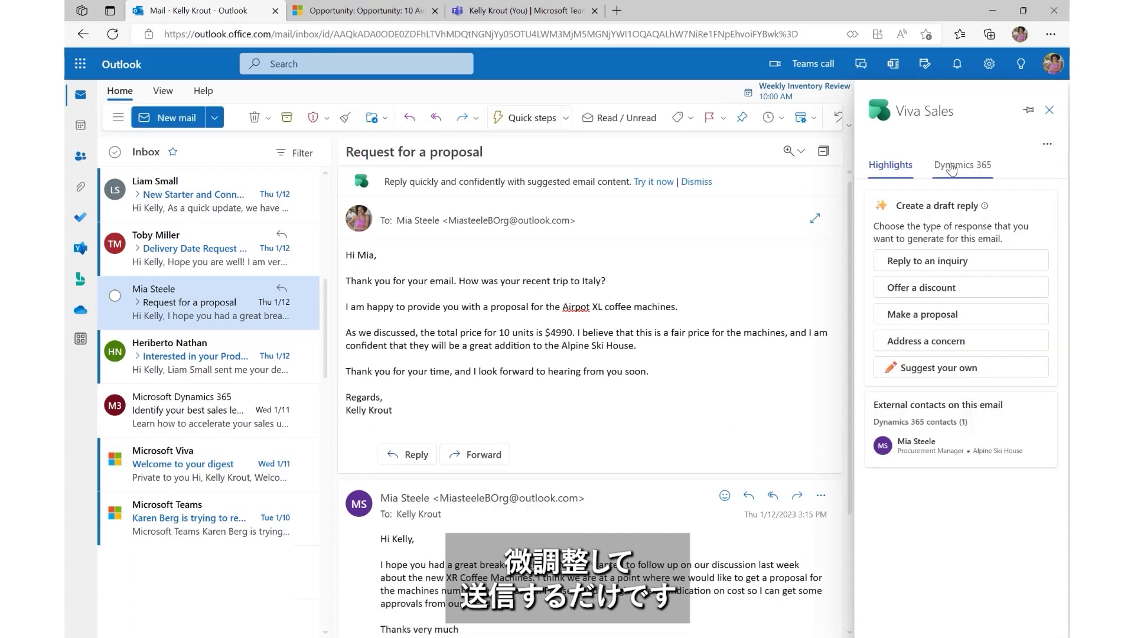
Show the sent reply's Dynamics 365 details and start saving it to Dynamics 365
{"action": "left_click", "coordinate": [952, 169]}
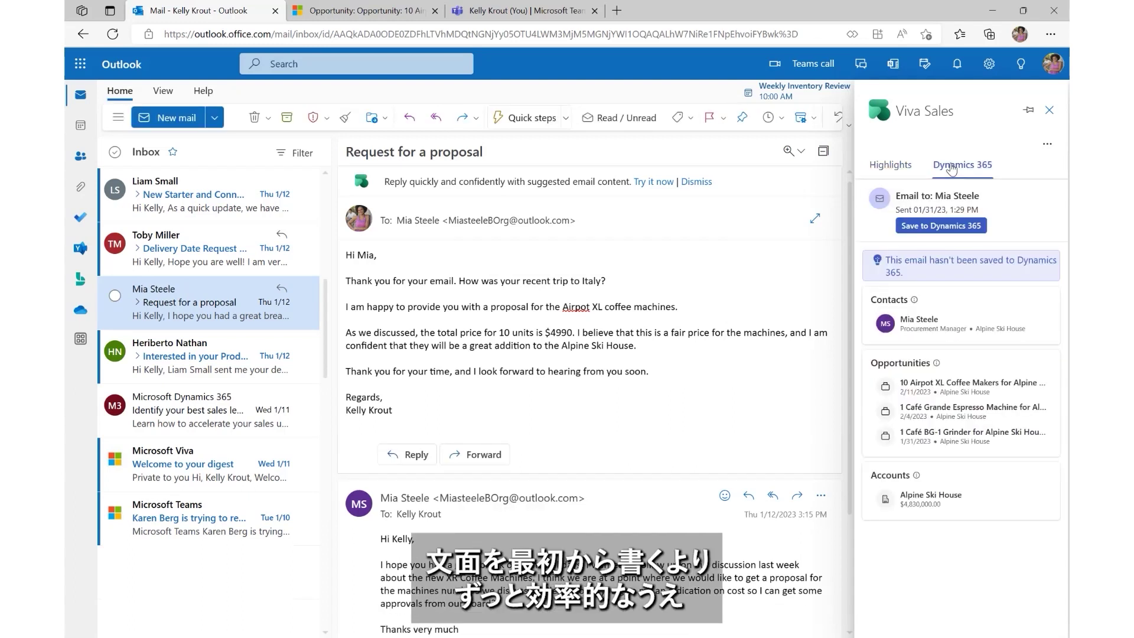
{"action": "left_click", "coordinate": [965, 233]}
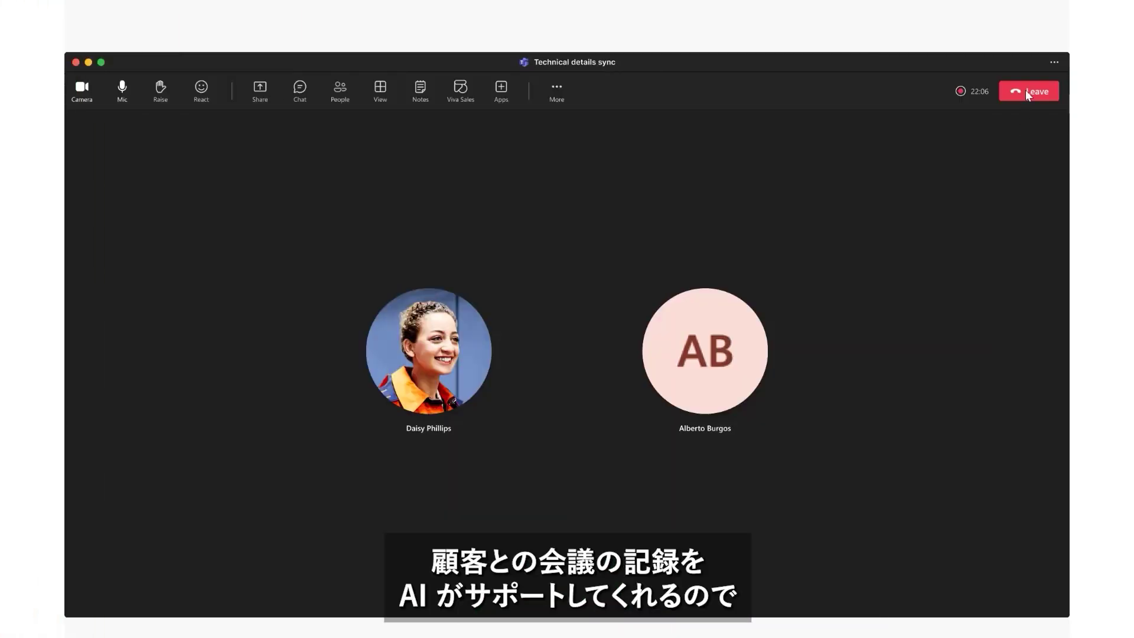
Leave the Technical details sync meeting and open its Viva Sales summary
{"action": "left_click", "coordinate": [1028, 92]}
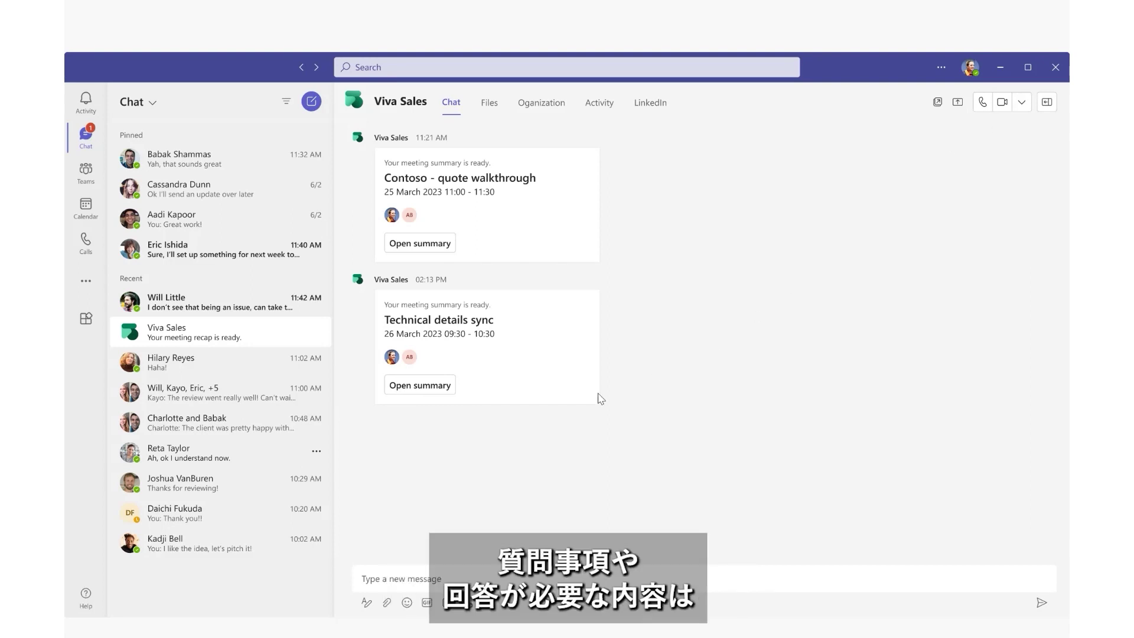
{"action": "left_click", "coordinate": [432, 388]}
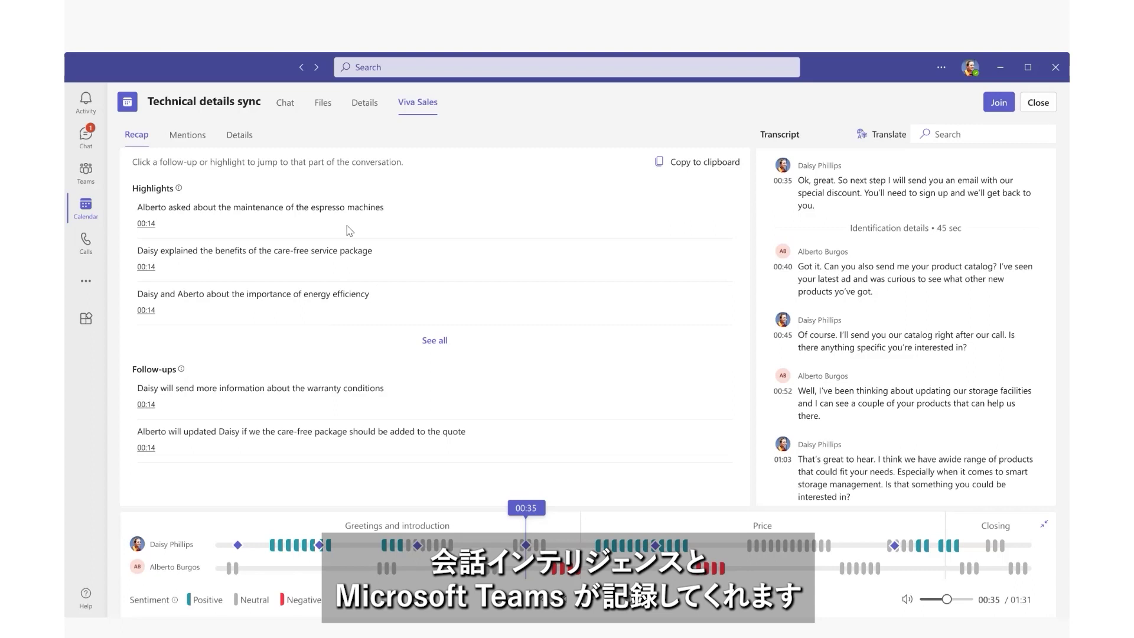
Close Teams after the recap and start a new email in Outlook
{"action": "left_click", "coordinate": [1058, 75]}
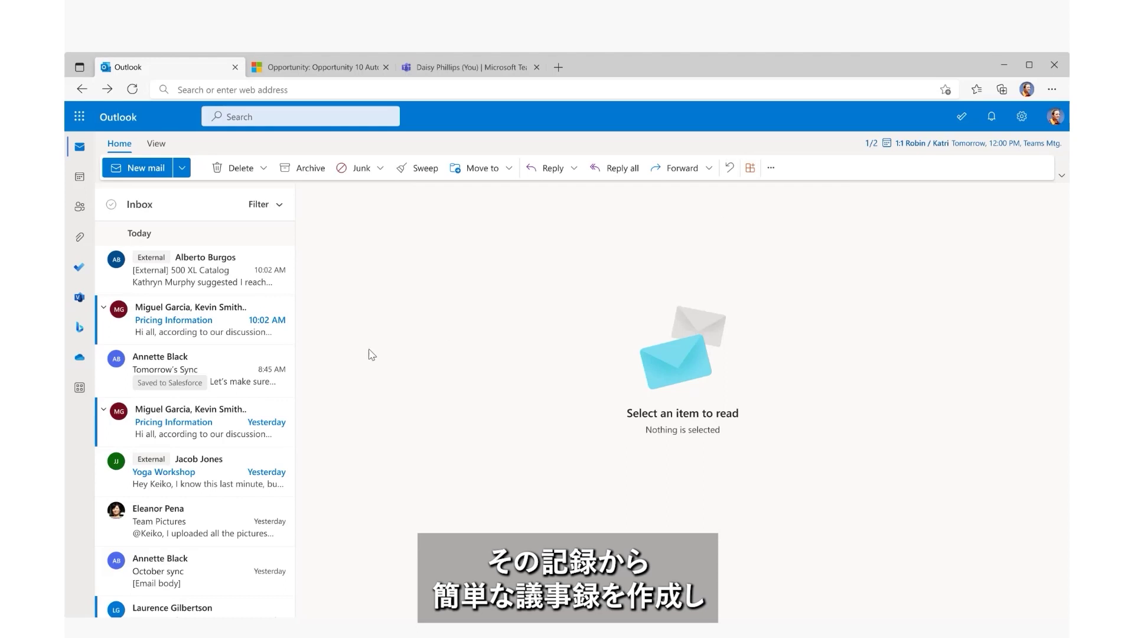
{"action": "left_click", "coordinate": [147, 170]}
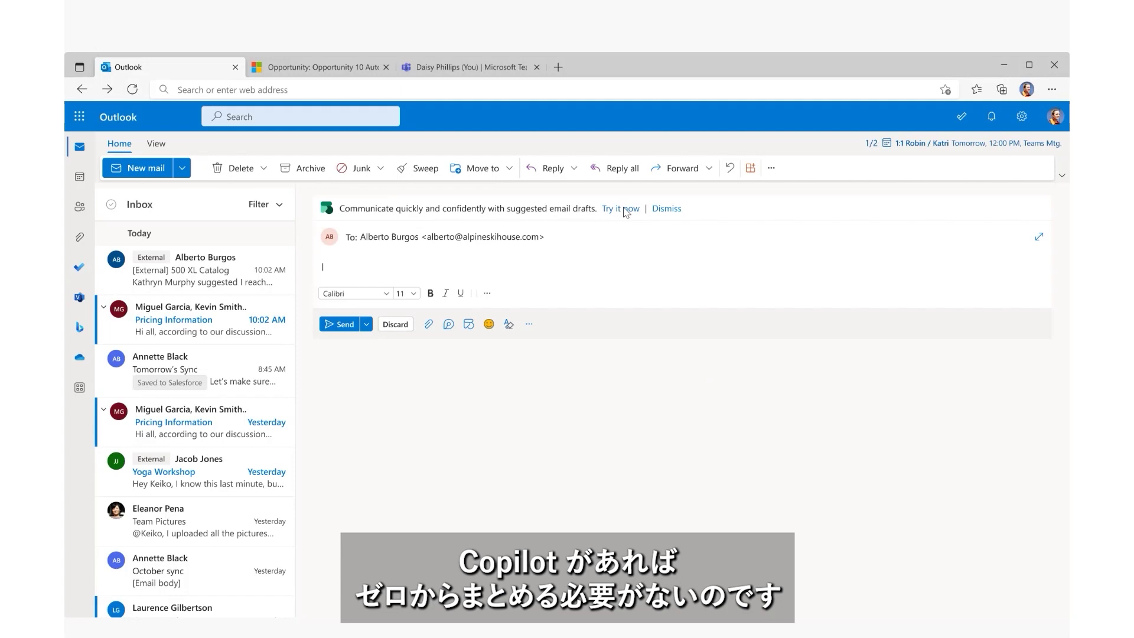
{"action": "left_click", "coordinate": [626, 210]}
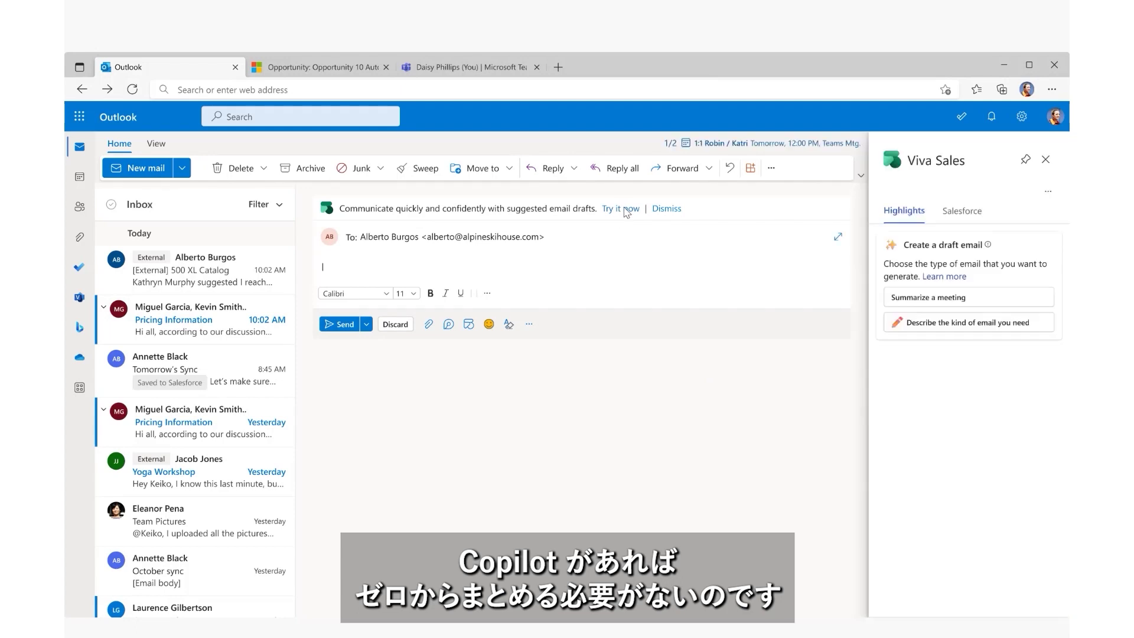
Pick 'Summarize a meeting' to draft the Technical details sync follow-up email
{"action": "left_click", "coordinate": [918, 299]}
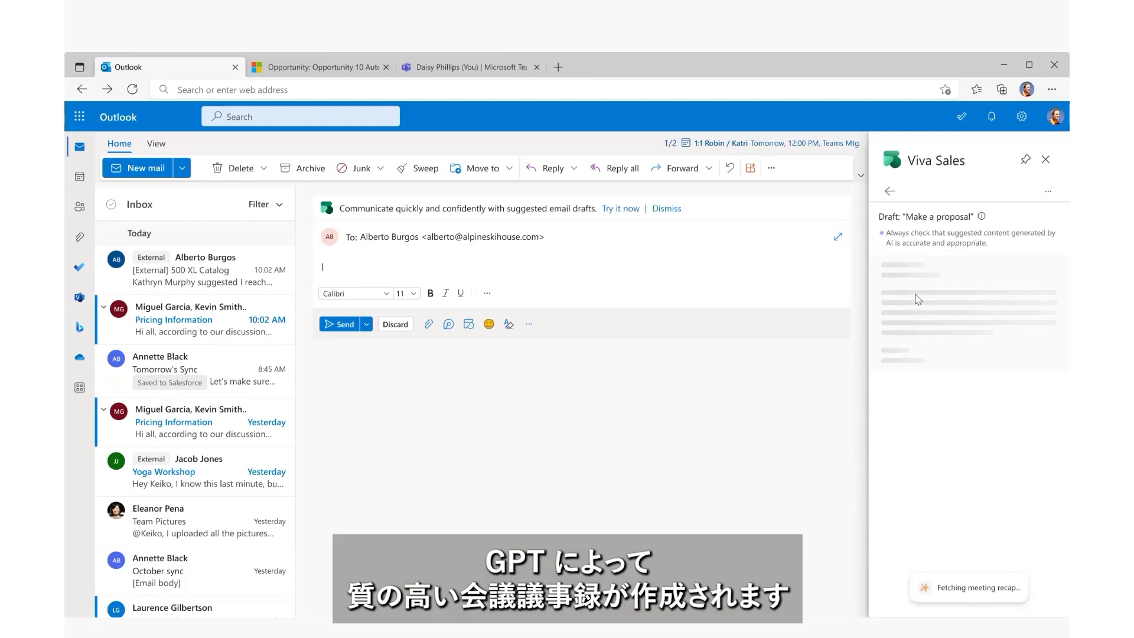